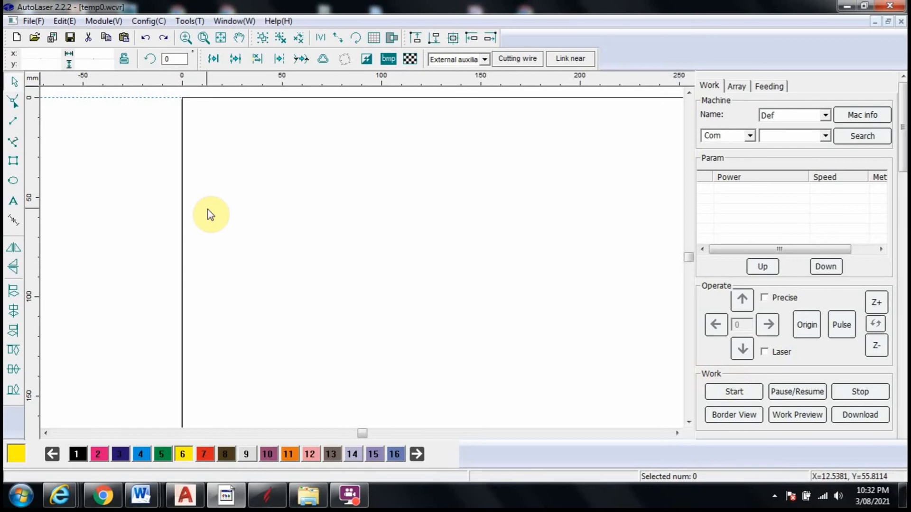
Import the file "Batman pewter casting mould" using metric units (1 unit = 1 mm)
left_click(31, 21)
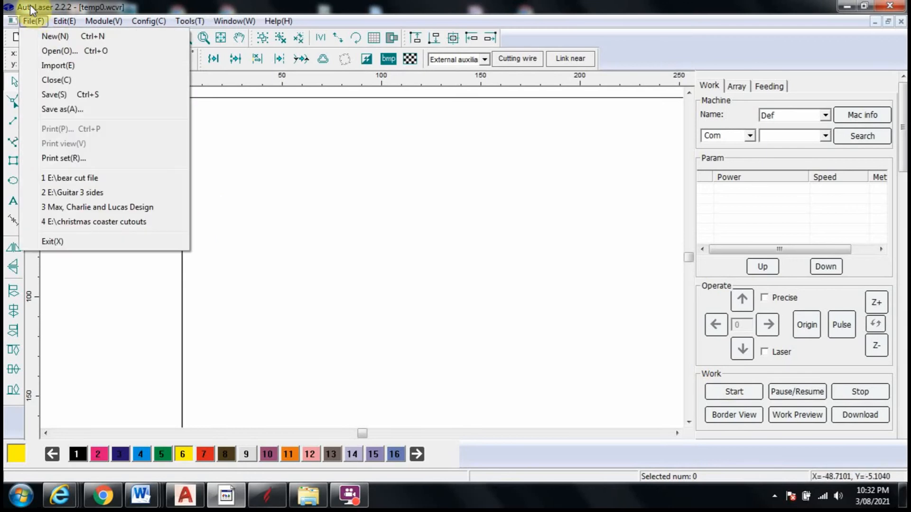
left_click(45, 67)
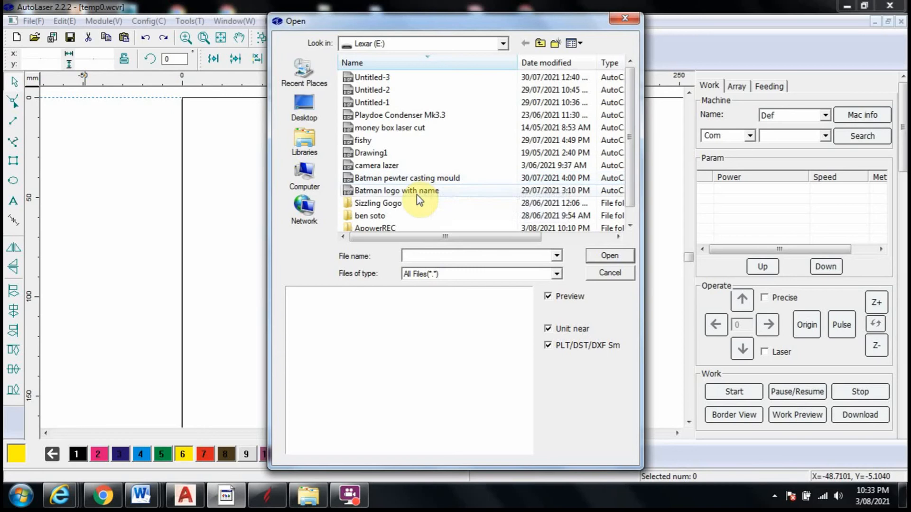
left_click(445, 179)
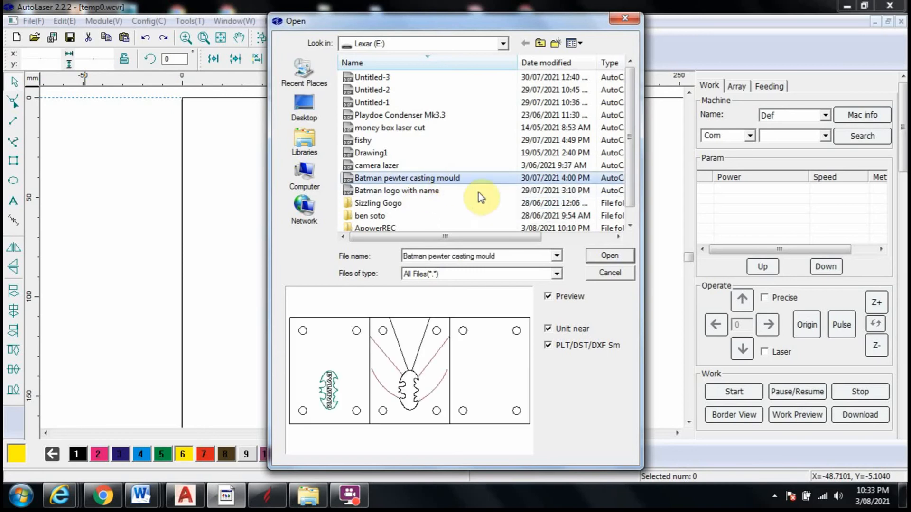
left_click(610, 256)
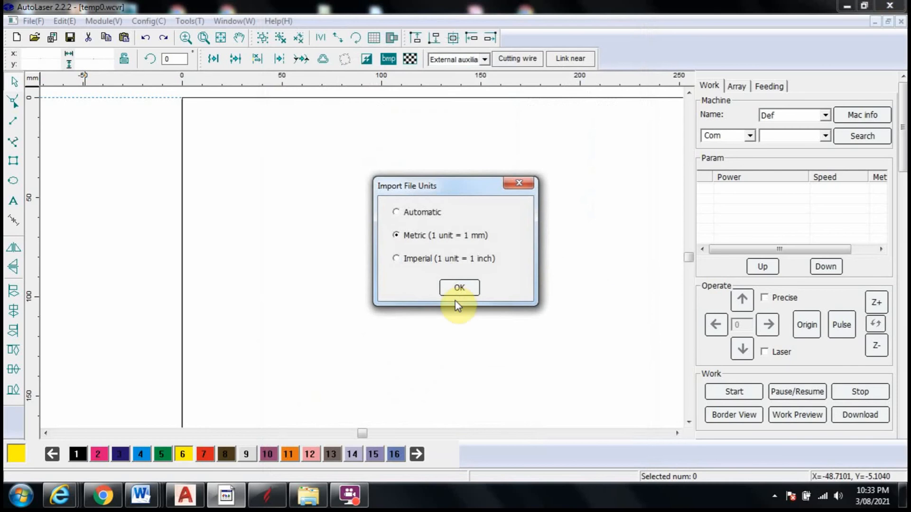
left_click(458, 288)
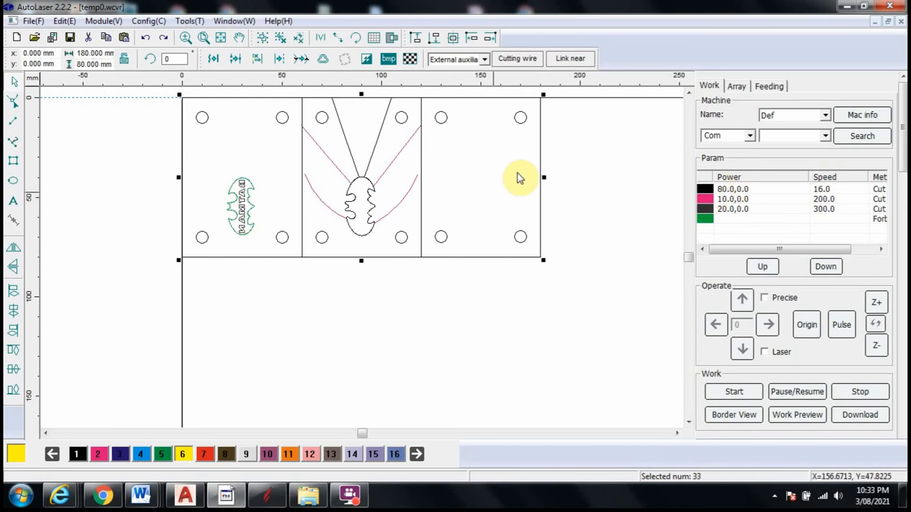
left_click(335, 311)
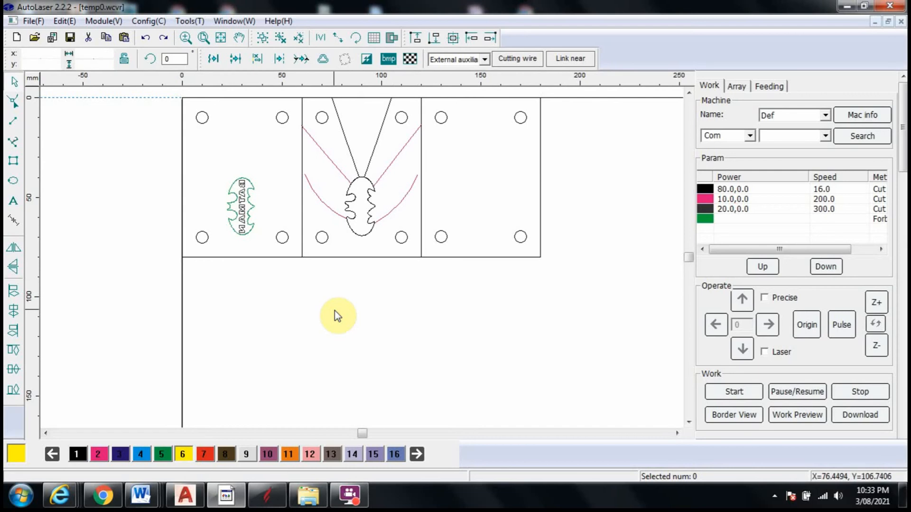
Remove coincident lines from the whole mould drawing, within layers and with a 0.05 mm tolerance
left_click_drag(125, 308, 215, 219)
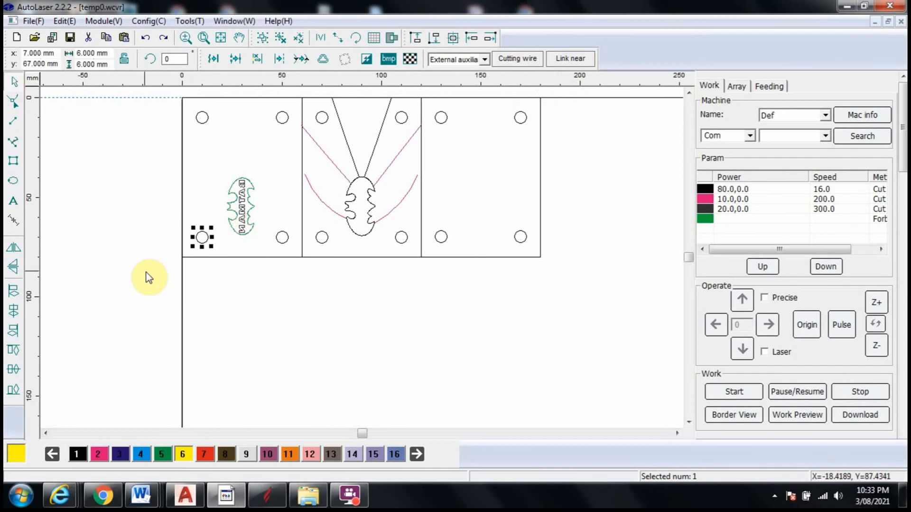
left_click_drag(146, 275, 555, 93)
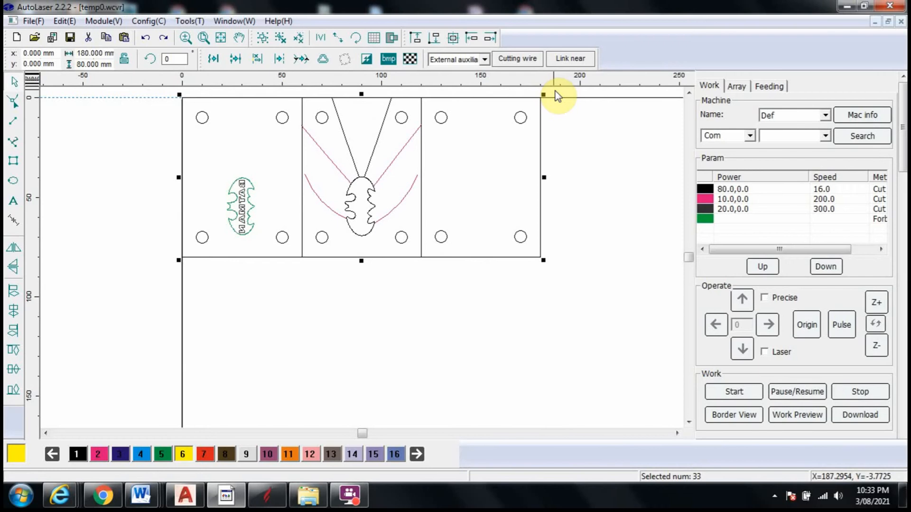
left_click(258, 59)
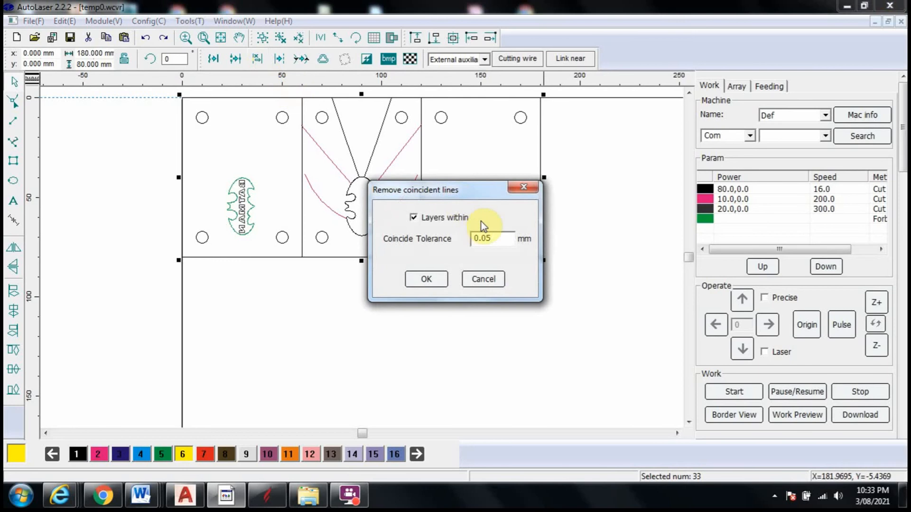
left_click(426, 279)
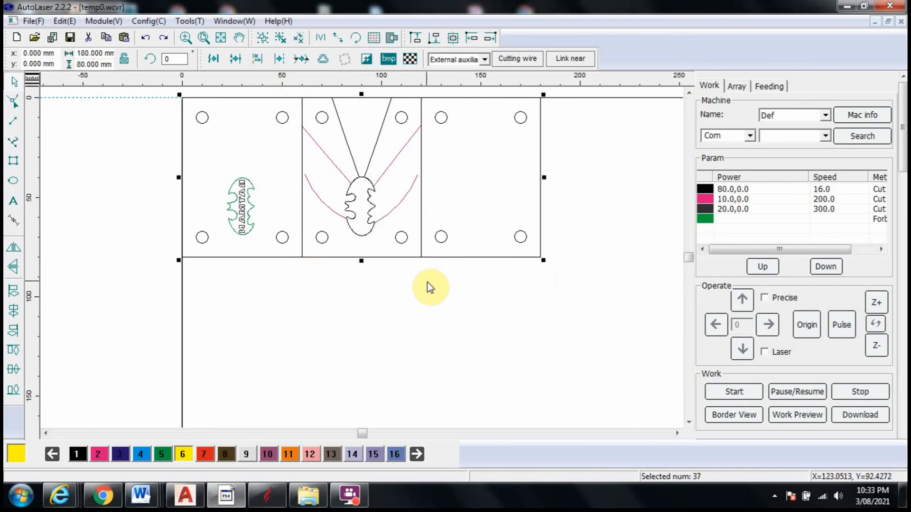
left_click(428, 283)
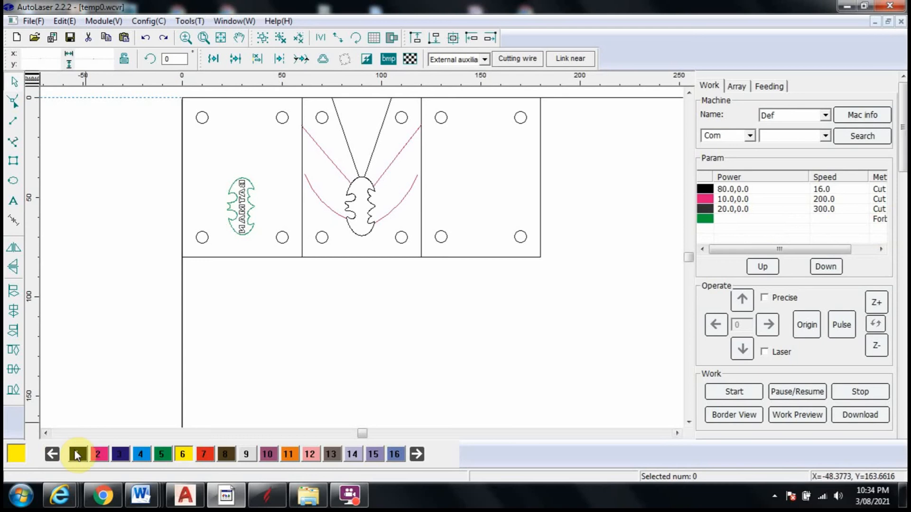
Assign the Batman logo and its lettering on the first plate to layer 10 for carving
left_click(142, 455)
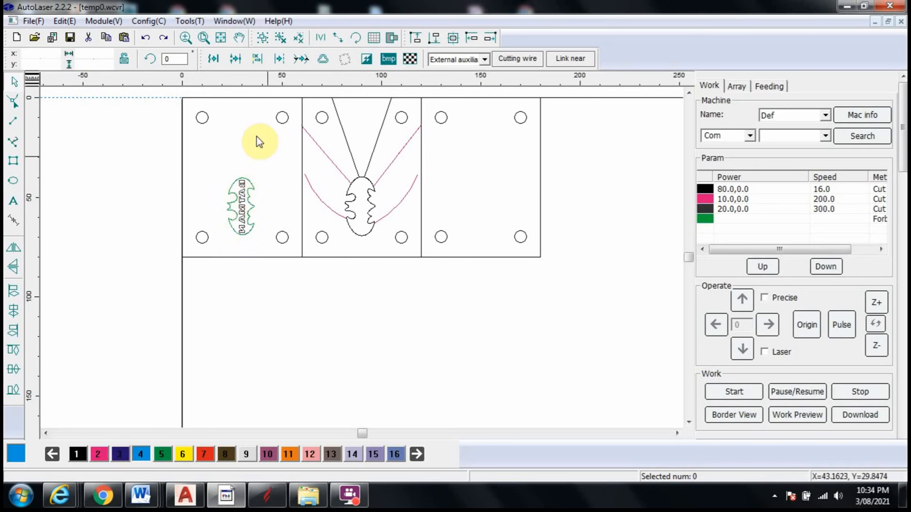
left_click_drag(219, 245, 264, 155)
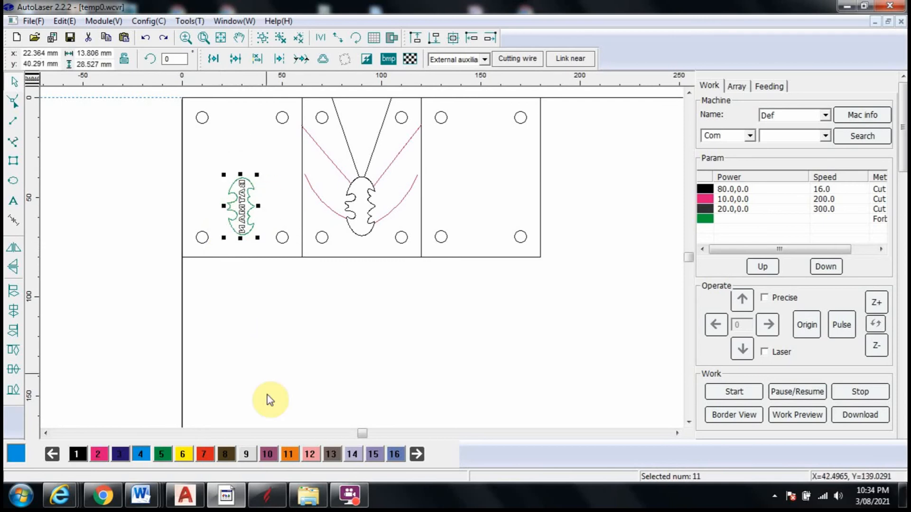
left_click(267, 454)
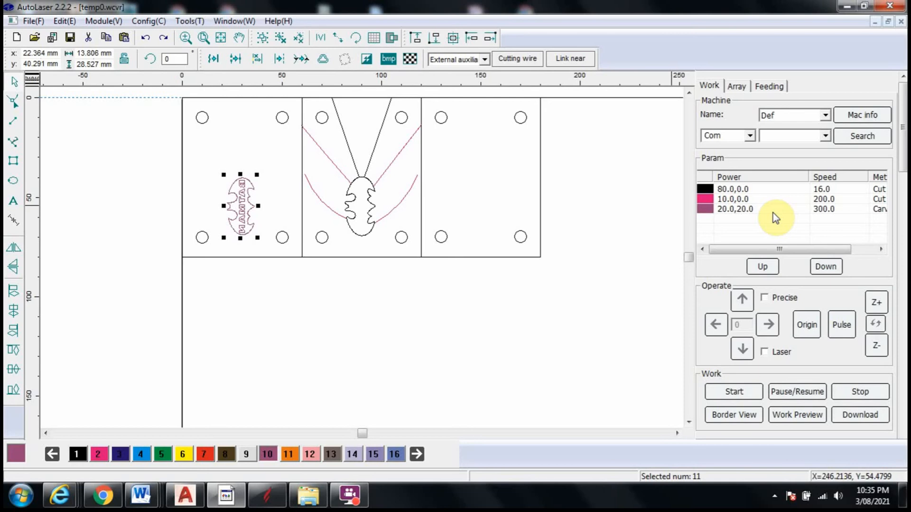
Reassign all black cut lines, including plate outlines, bolt holes and the centre logo cut-out, to yellow layer 6
left_click(758, 188)
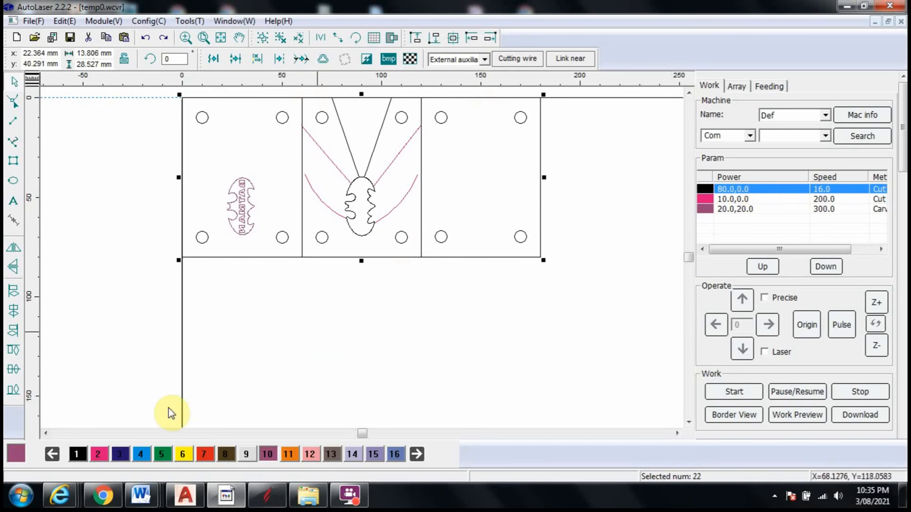
left_click(184, 454)
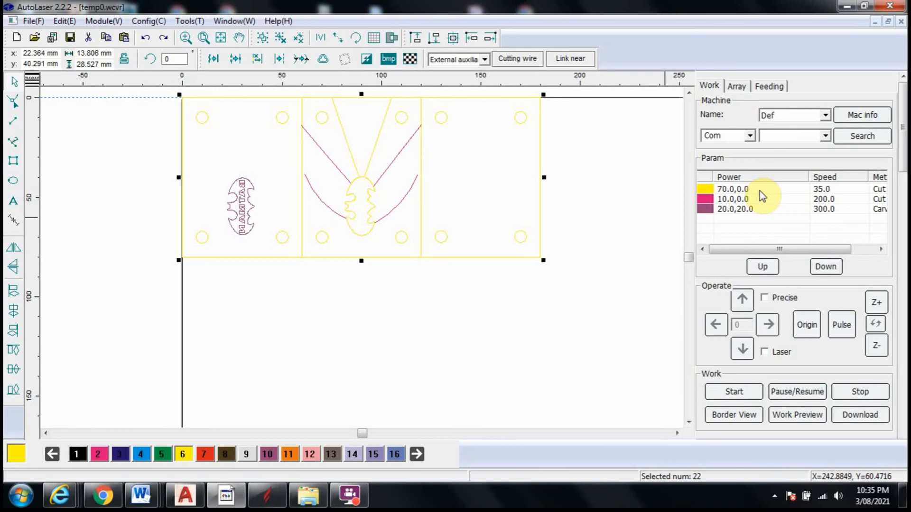
left_click(573, 256)
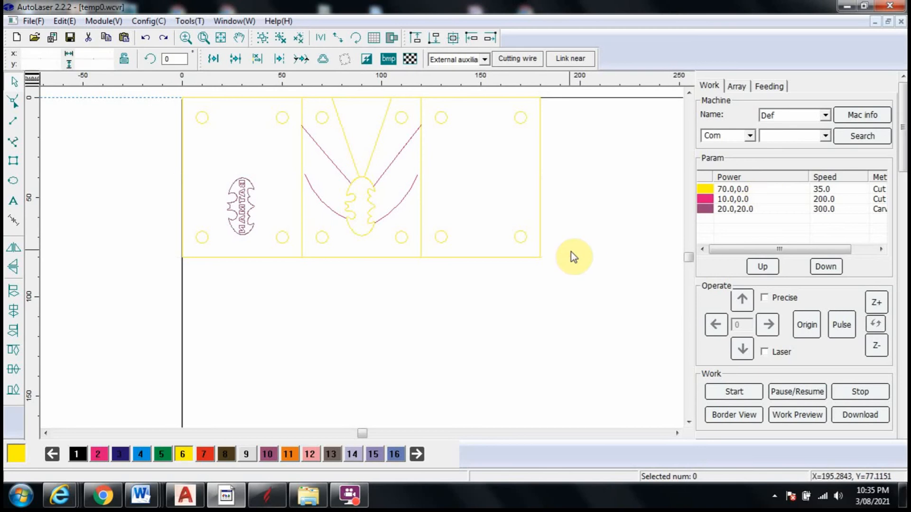
Set the yellow layer's cut speed to 35 mm/s in its work parameters
double_click(763, 189)
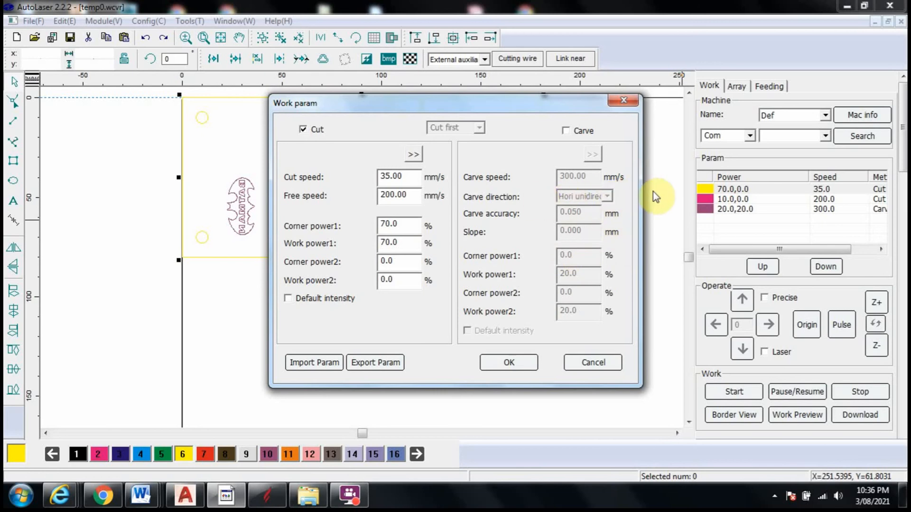
double_click(386, 176)
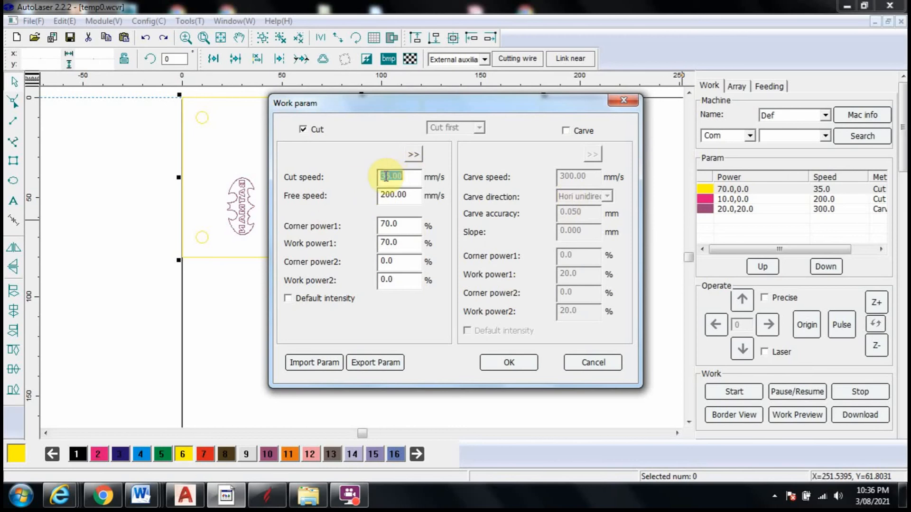
type("35")
left_click(417, 195)
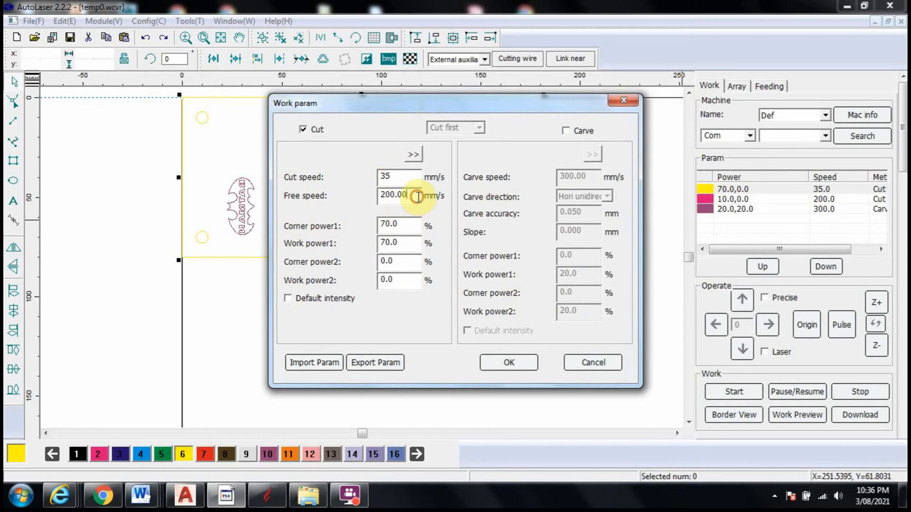
left_click(510, 365)
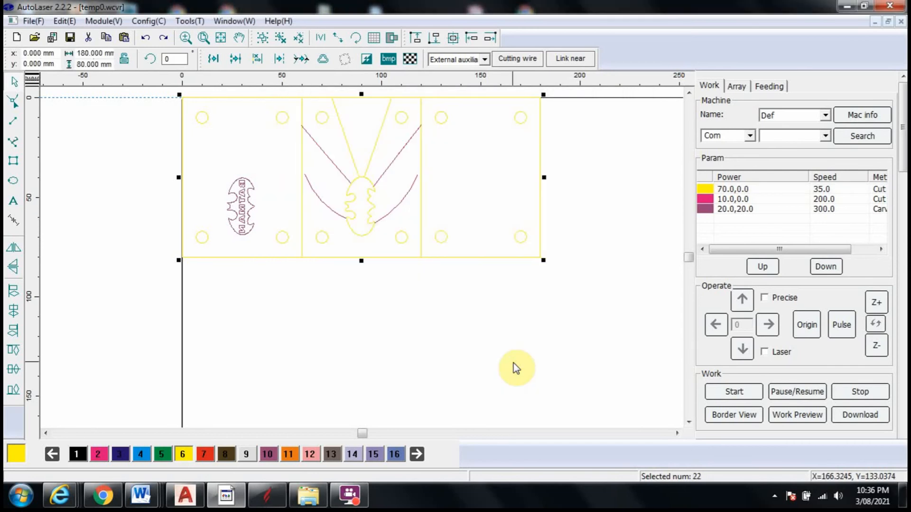
left_click(433, 325)
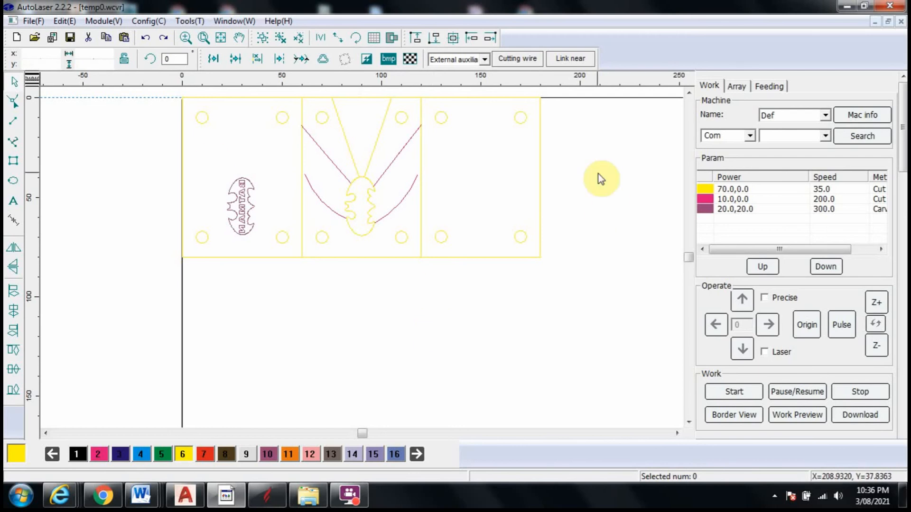
Check the filled display of the carved Batman logo and return to the outline display
left_click(392, 41)
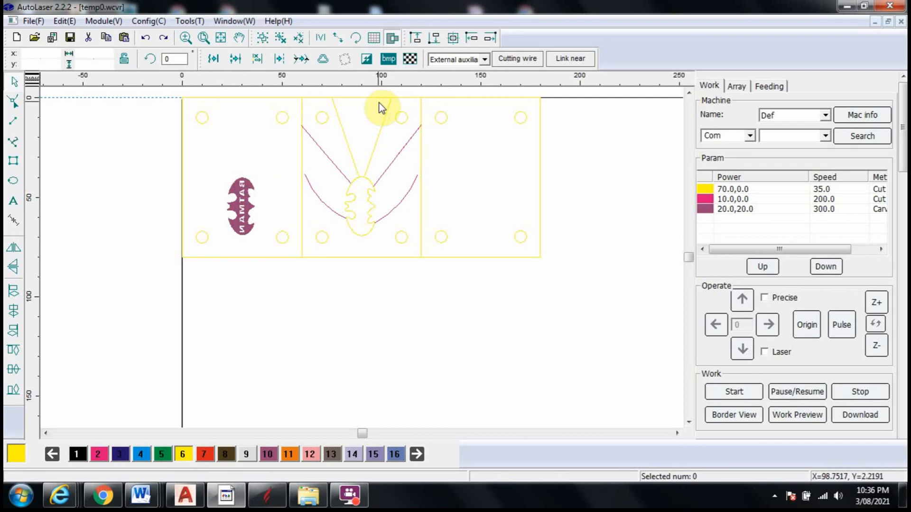
left_click(392, 38)
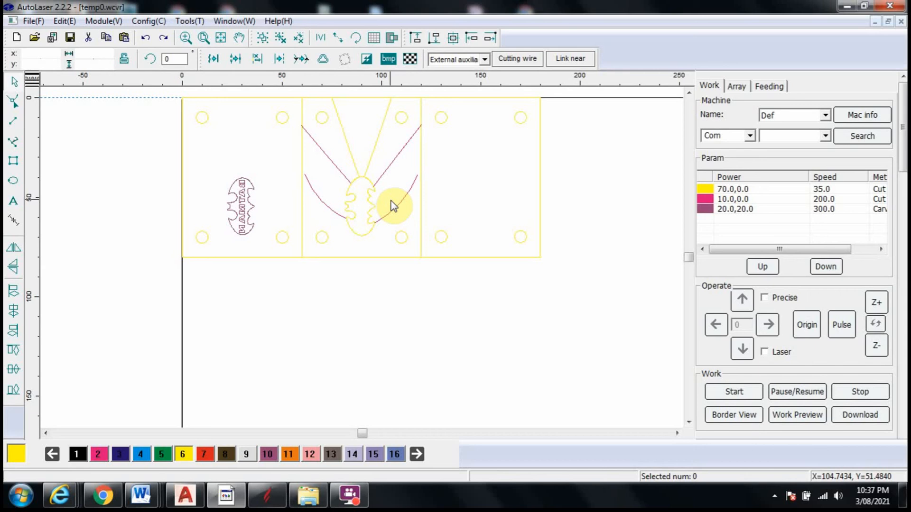
Move the whole mould drawing about 85 mm down the work area to free space at the origin
left_click_drag(137, 270, 555, 93)
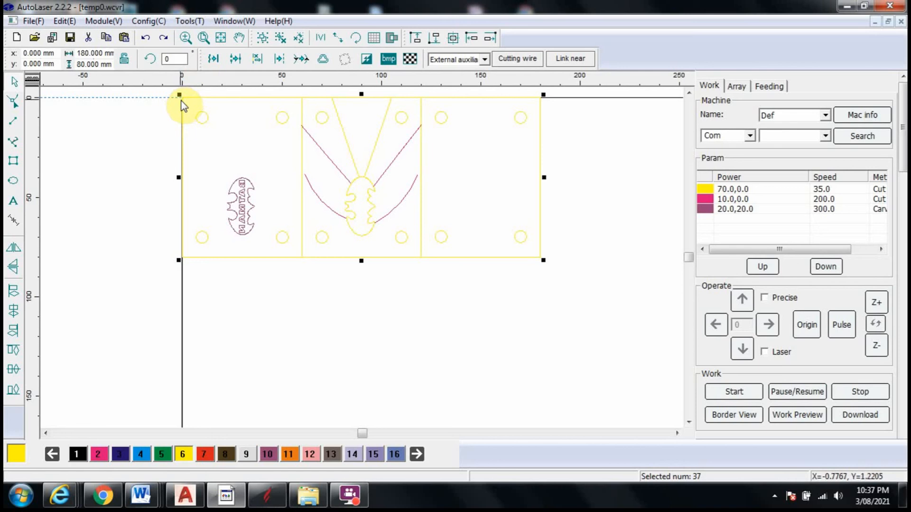
left_click(199, 171)
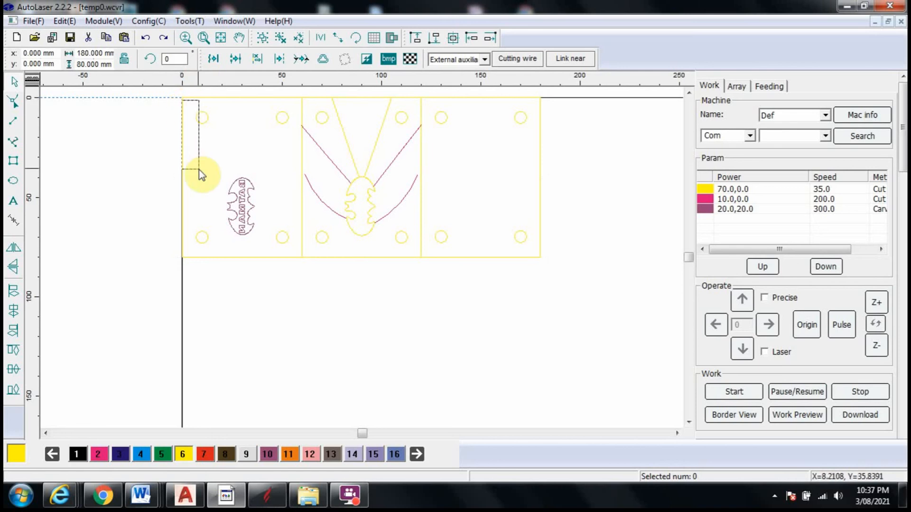
left_click_drag(169, 272, 573, 91)
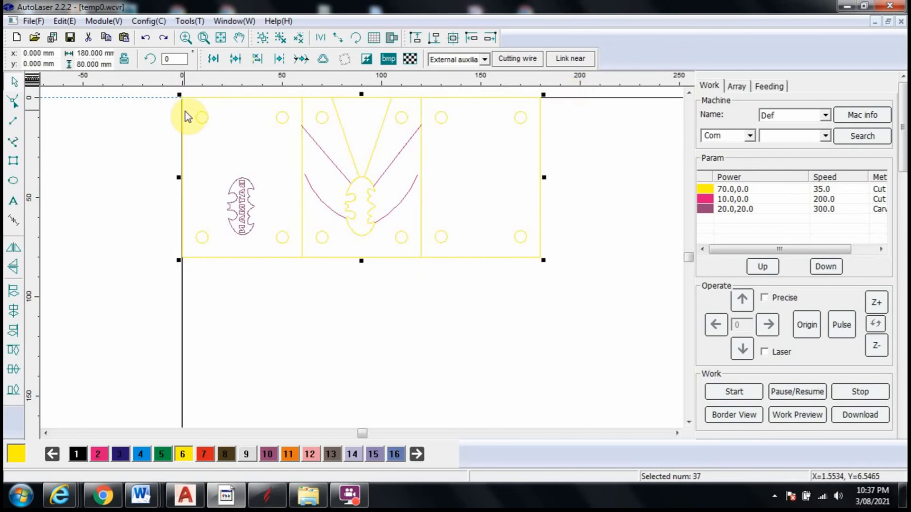
left_click_drag(185, 112, 185, 282)
left_click(229, 209)
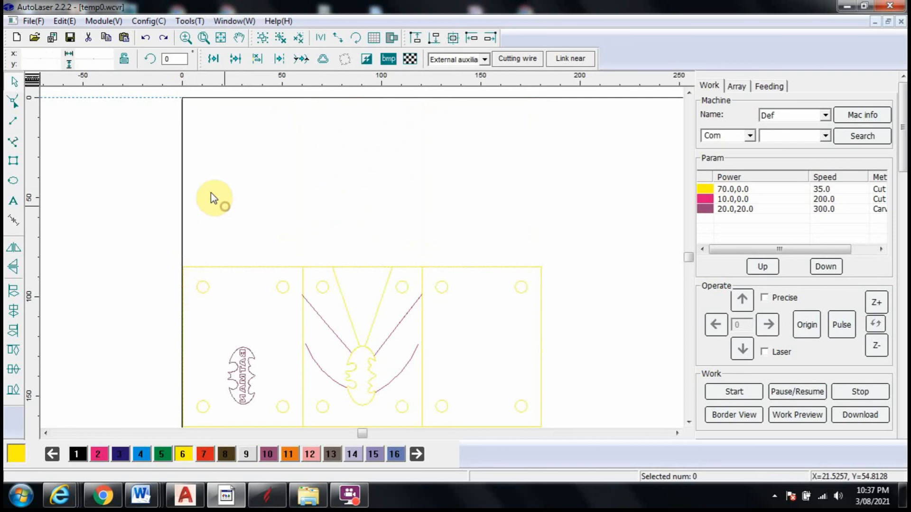
Import a second copy of "Batman pewter casting mould" above the moved drawing, using metric units (1 unit = 1 mm)
left_click(34, 38)
left_click(30, 22)
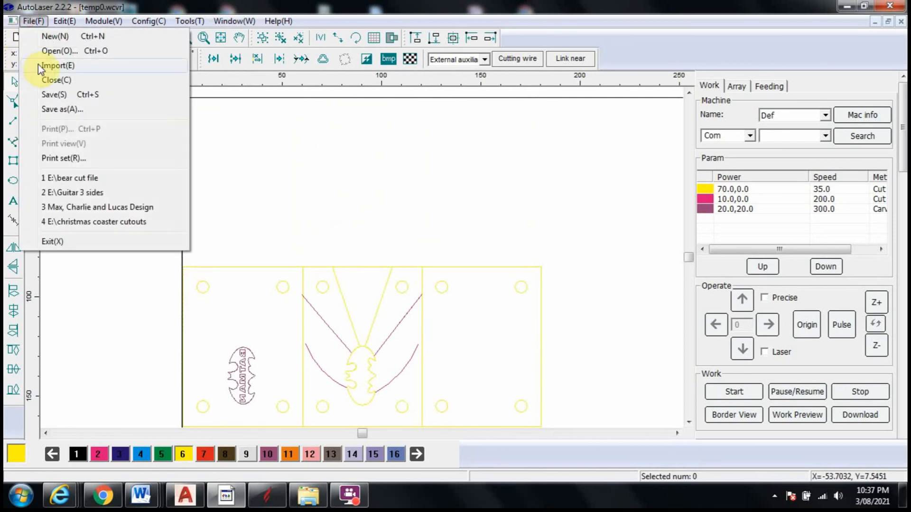
left_click(37, 64)
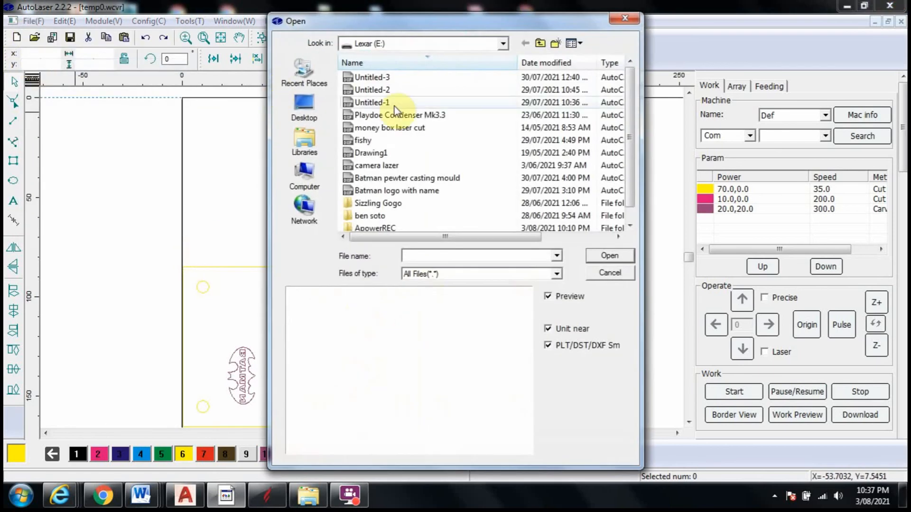
left_click(407, 178)
left_click(611, 257)
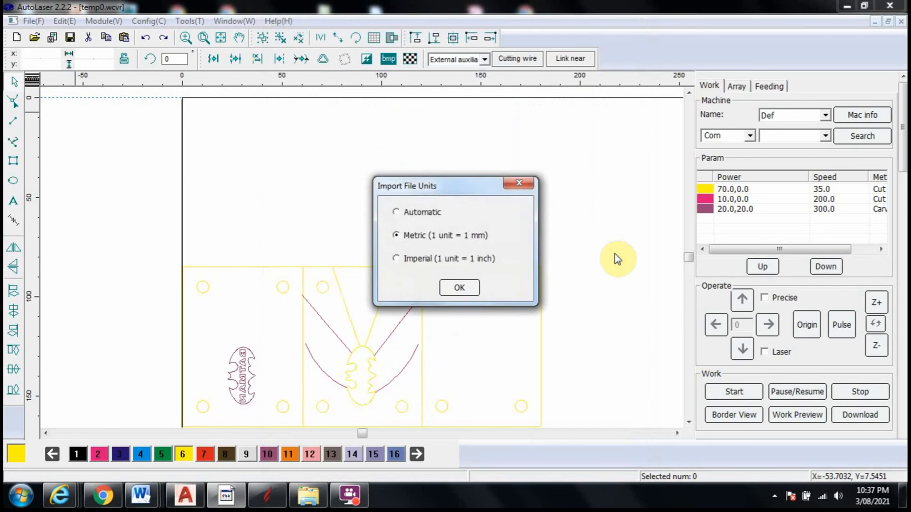
left_click(456, 288)
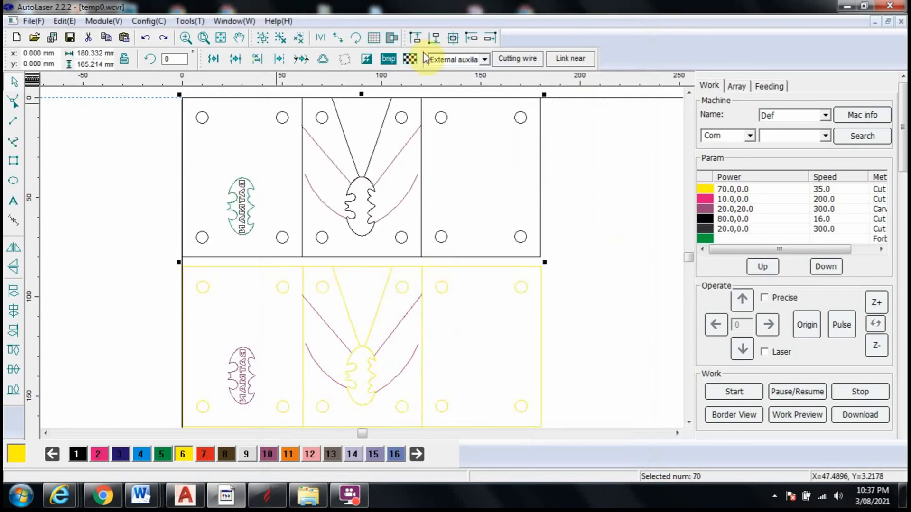
left_click(594, 336)
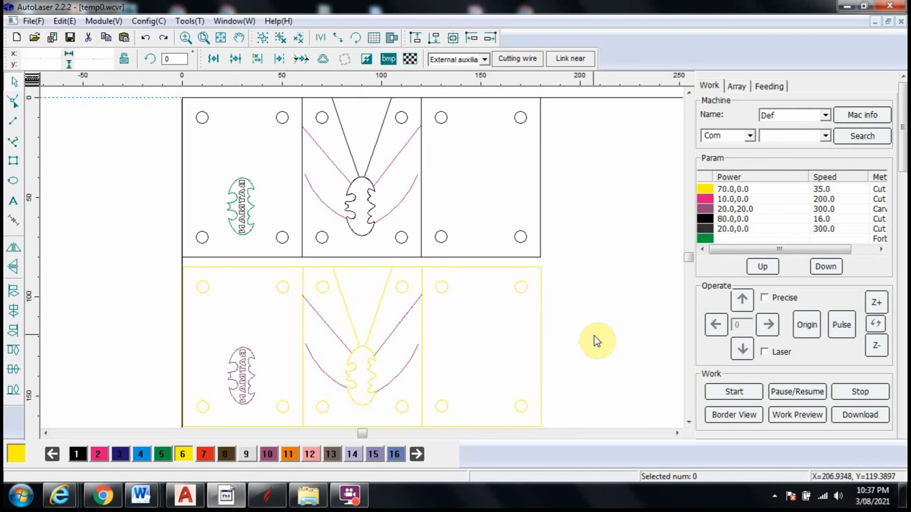
Undo the second import and the move of the original drawing
key("ctrl+z")
key("ctrl+z")
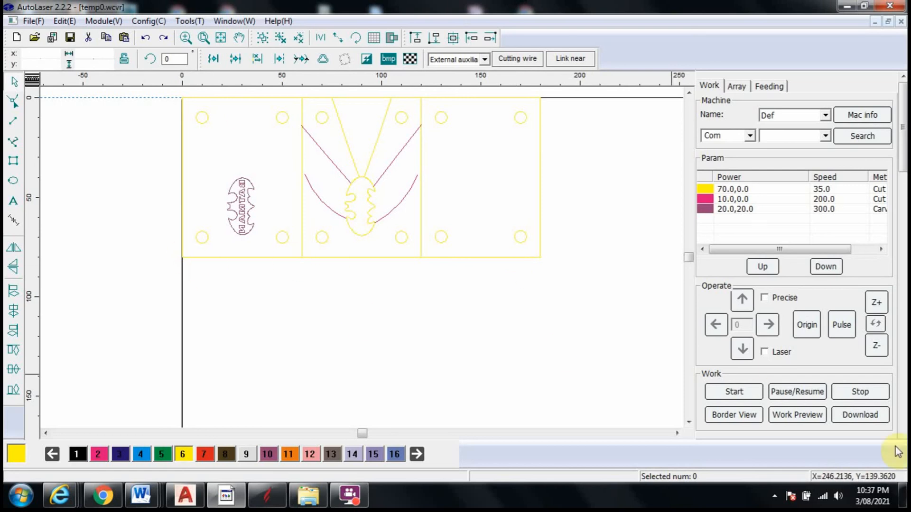
Simulate the laser job in the work preview at accelerated speed, calculate its work time budget and close the preview
left_click(812, 416)
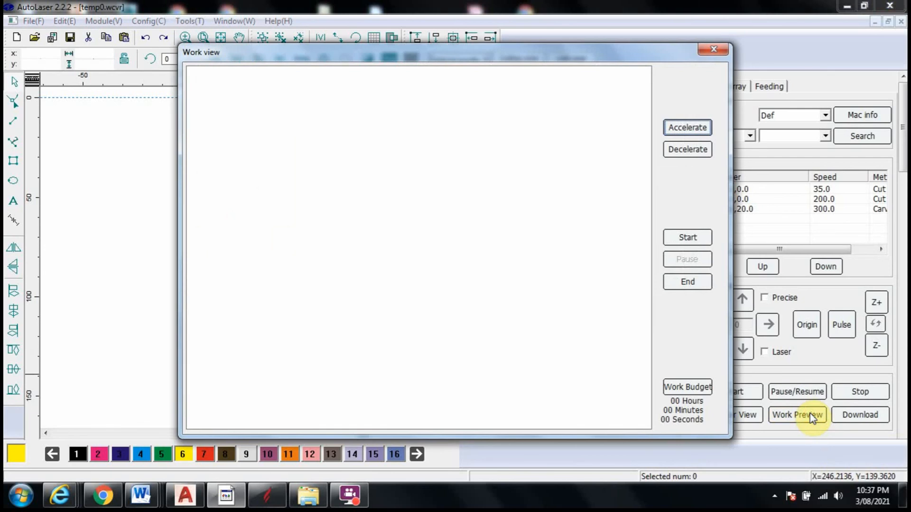
left_click(693, 238)
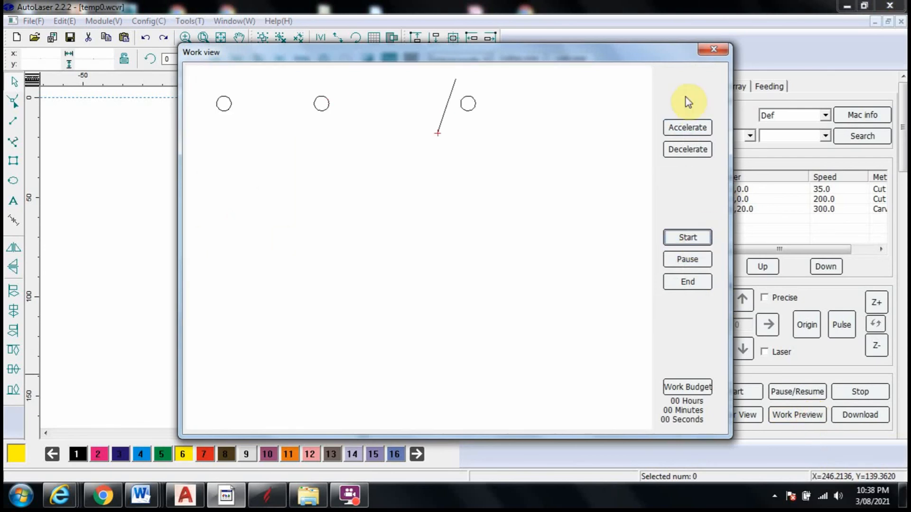
left_click(678, 127)
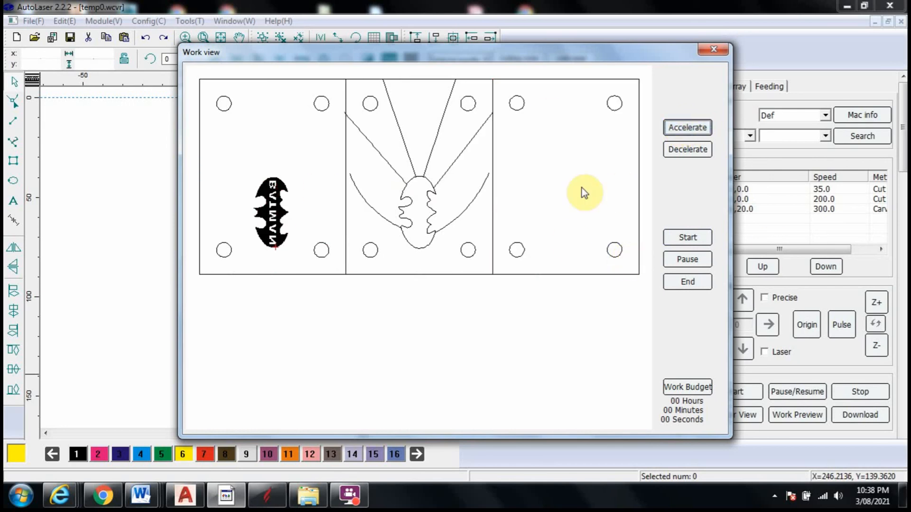
left_click(691, 387)
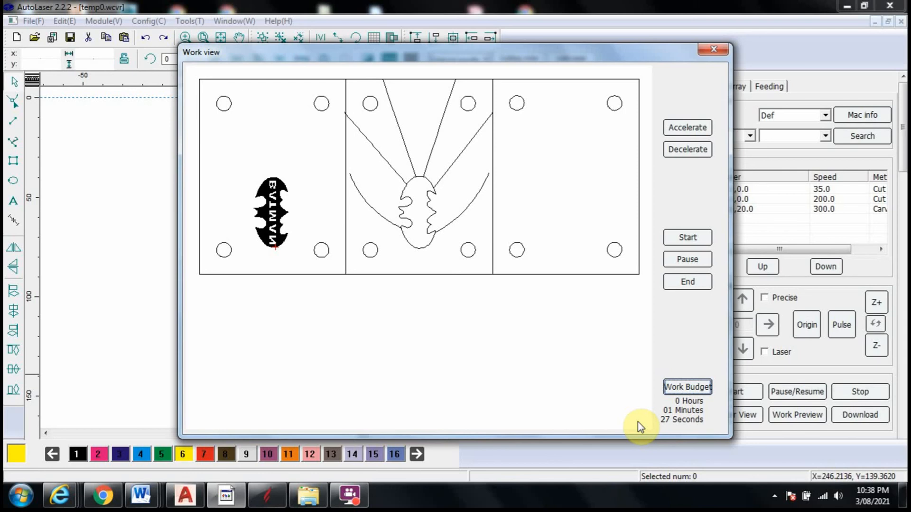
left_click(714, 49)
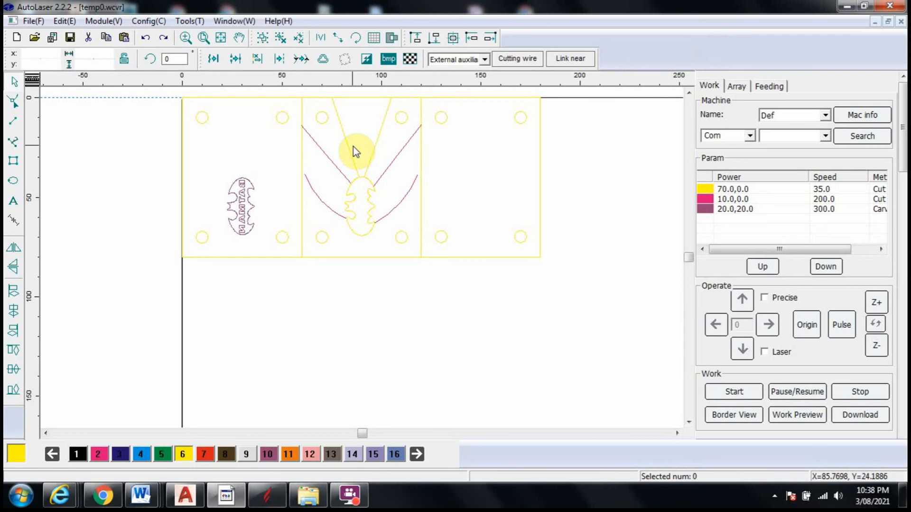
Select the whole mould drawing to check its position and overall size, and clear the selection
left_click(134, 294)
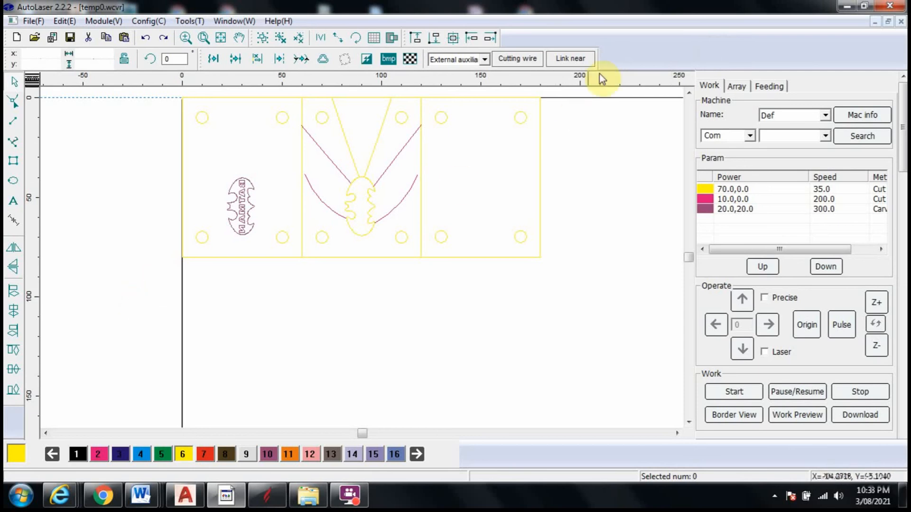
mouse_move(124, 306)
left_mouse_down()
mouse_move(290, 220)
mouse_move(564, 52)
mouse_move(574, 66)
left_mouse_up()
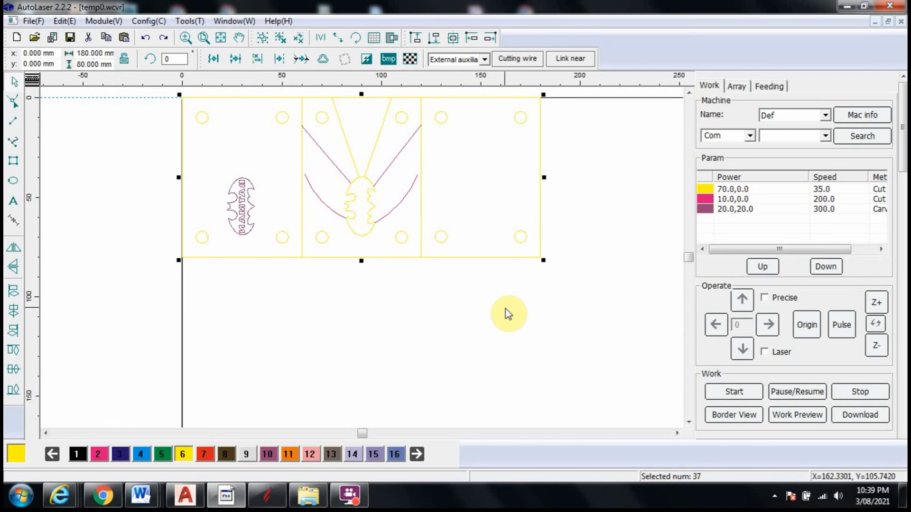
left_click(621, 193)
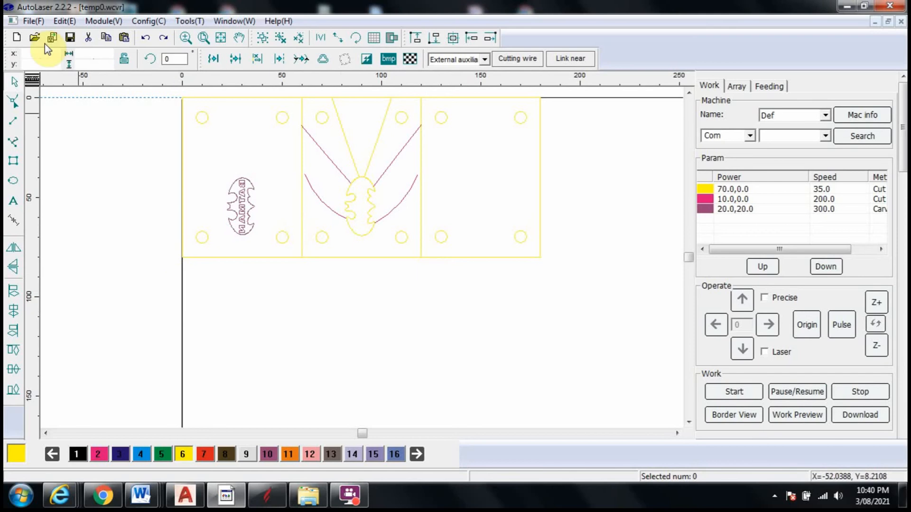
left_click(32, 22)
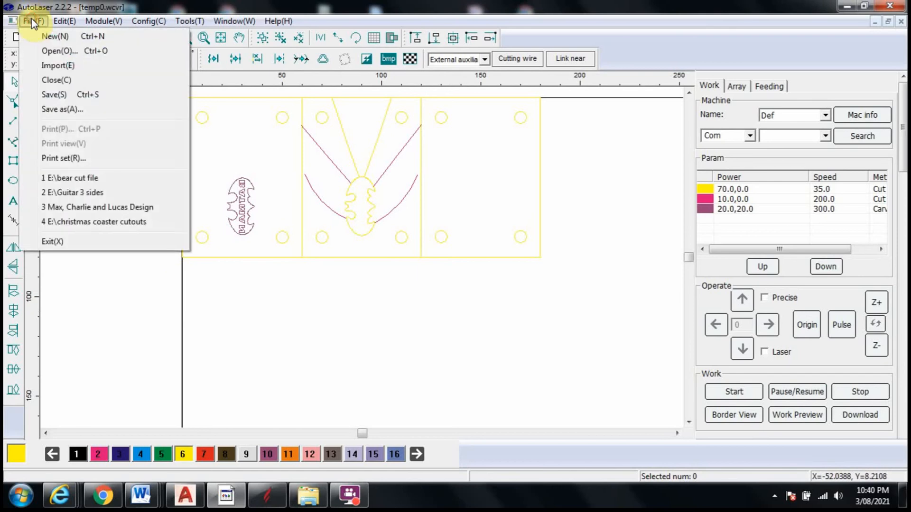
left_click(58, 96)
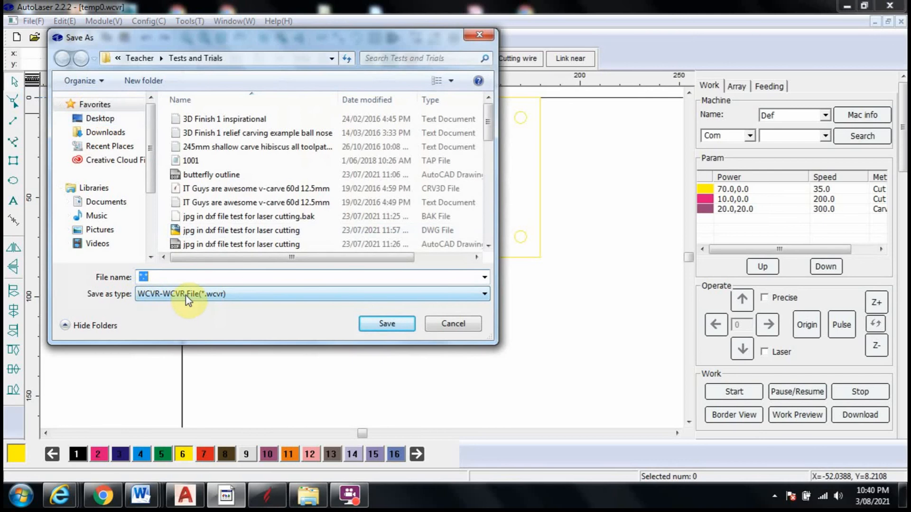
left_click(147, 275)
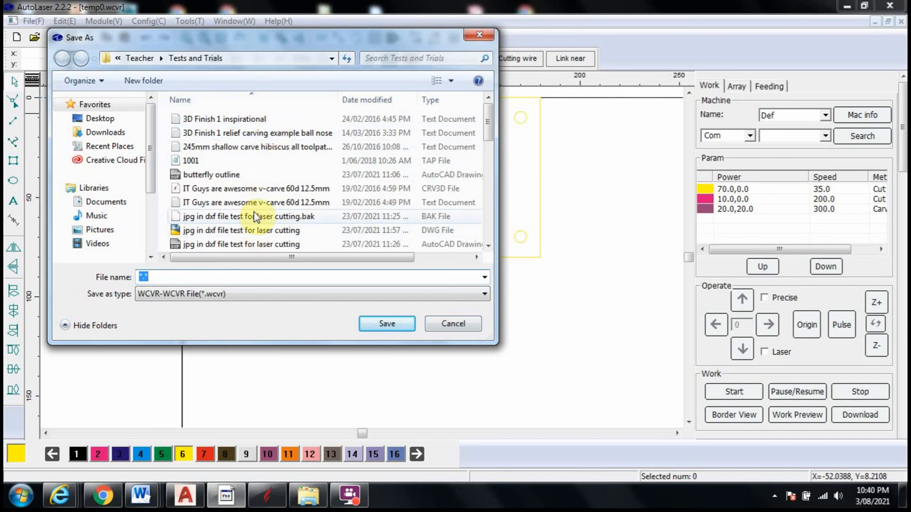
scroll(255, 217, "down", 3)
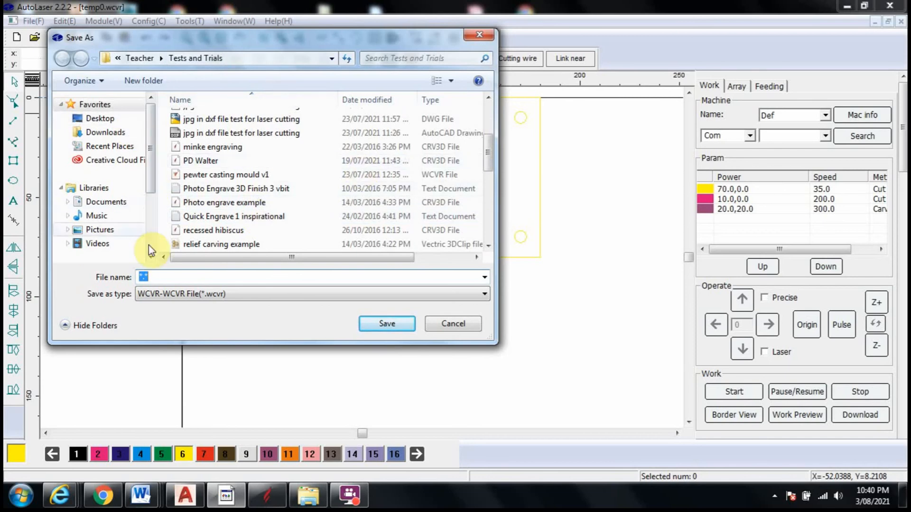
left_click(456, 323)
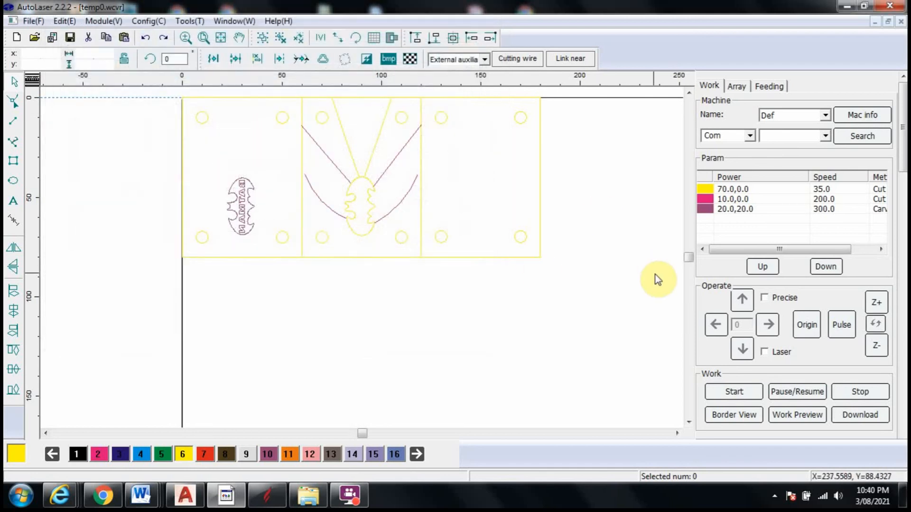